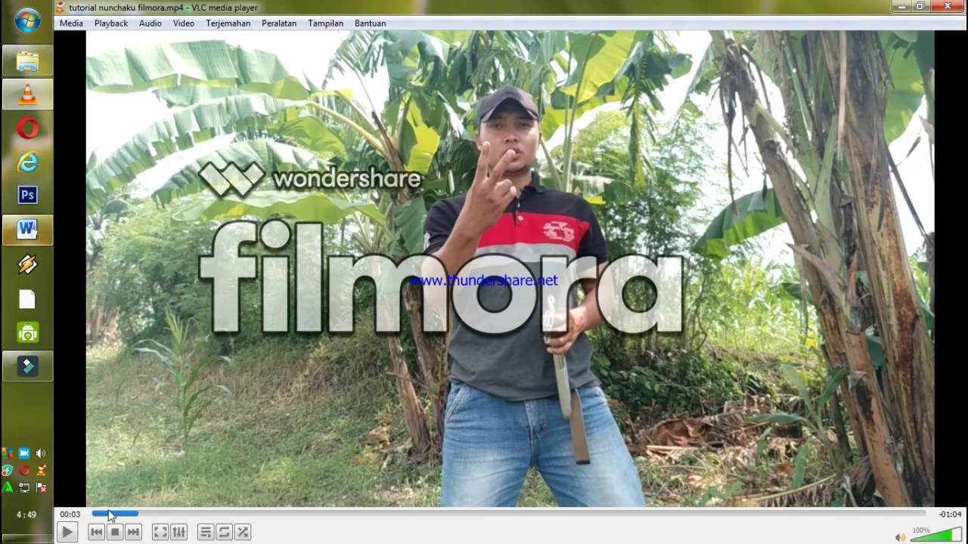
- Play the tutorial nunchaku filmora video, skip ahead to about 0:39, and pause it to check the watermark
click(67, 533)
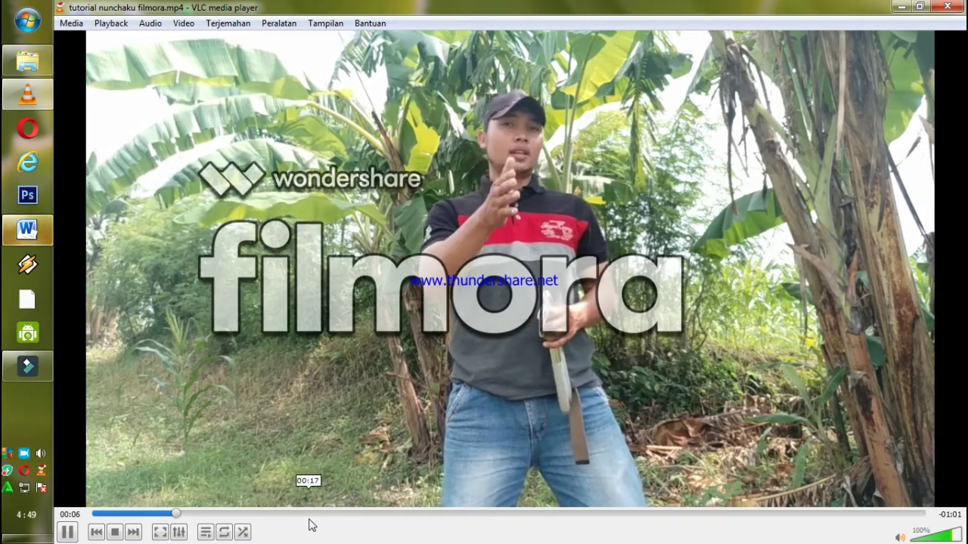
click(461, 514)
click(588, 514)
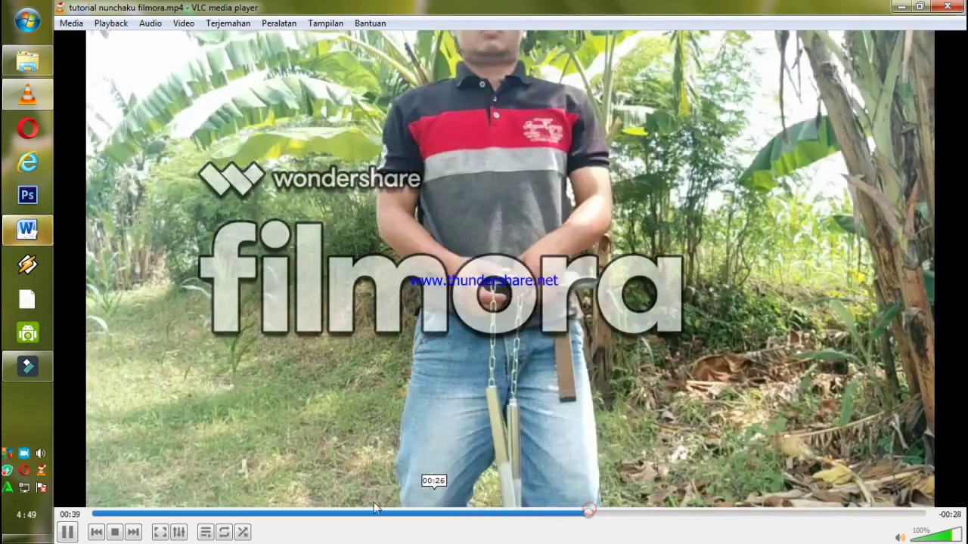
click(68, 533)
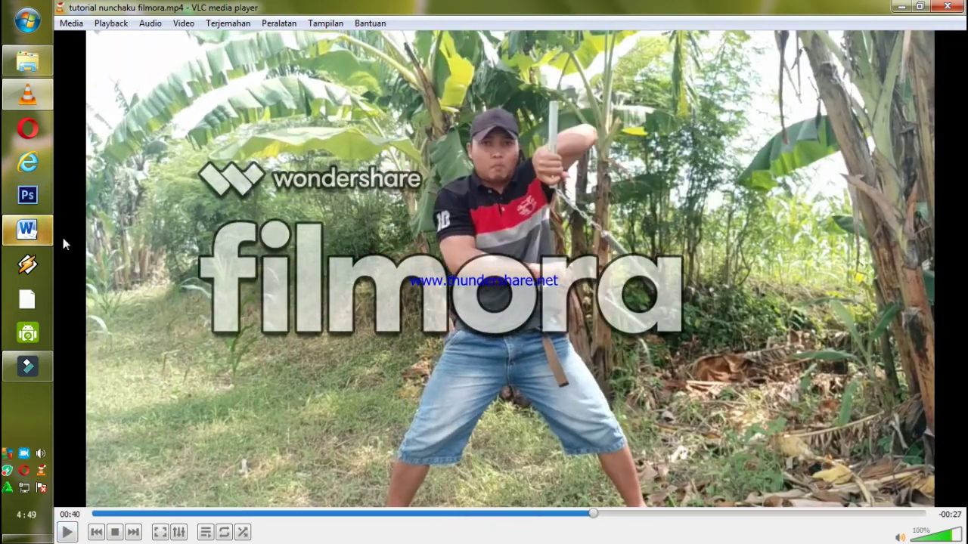
- Switch to Filmora, start exporting the timeline as MP4 "tutorial nunchaku filmora 1" to D:\, and open the registration form from the trial notice
click(30, 371)
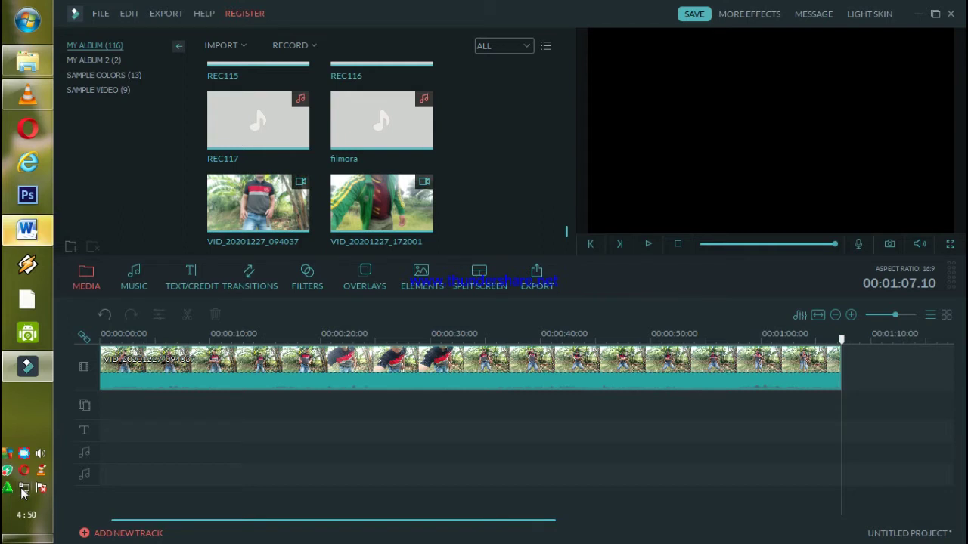
mouse_move(23, 493)
click(533, 282)
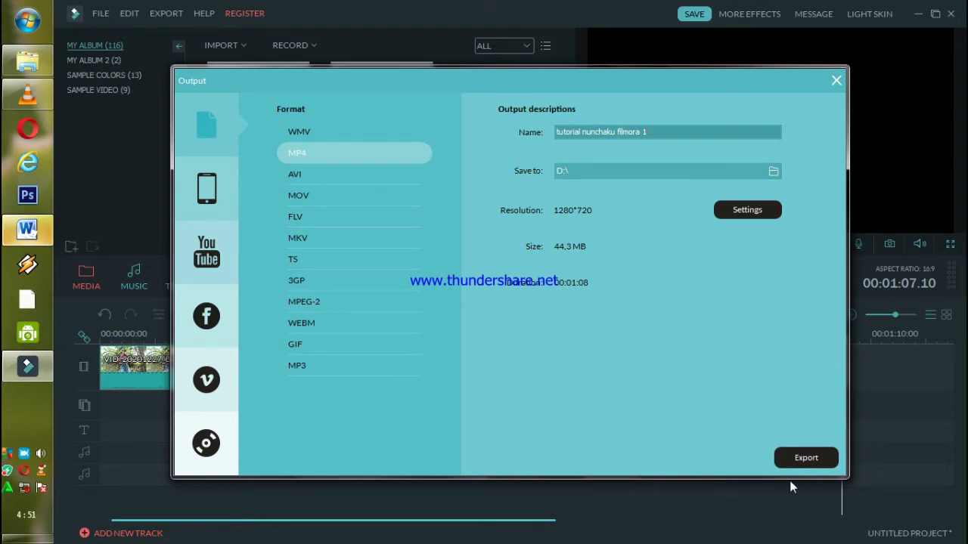
click(801, 458)
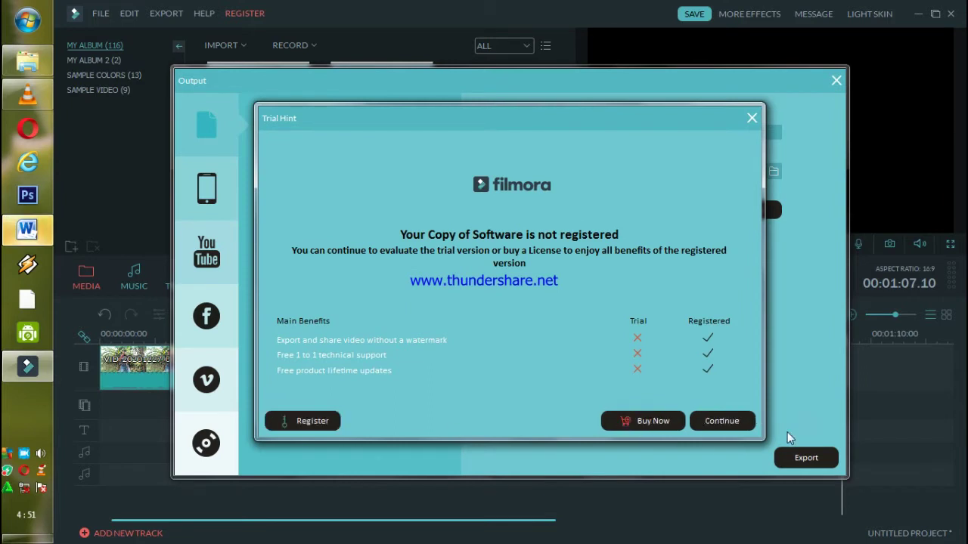
click(313, 421)
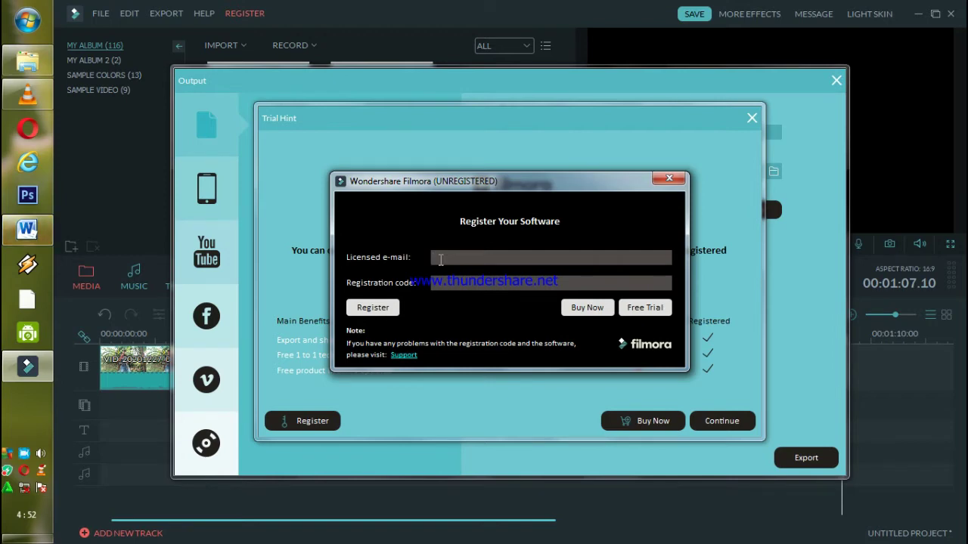
- Switch to the Word document CODE PERMANEN filmora and dismiss the Office activation wizard
click(23, 238)
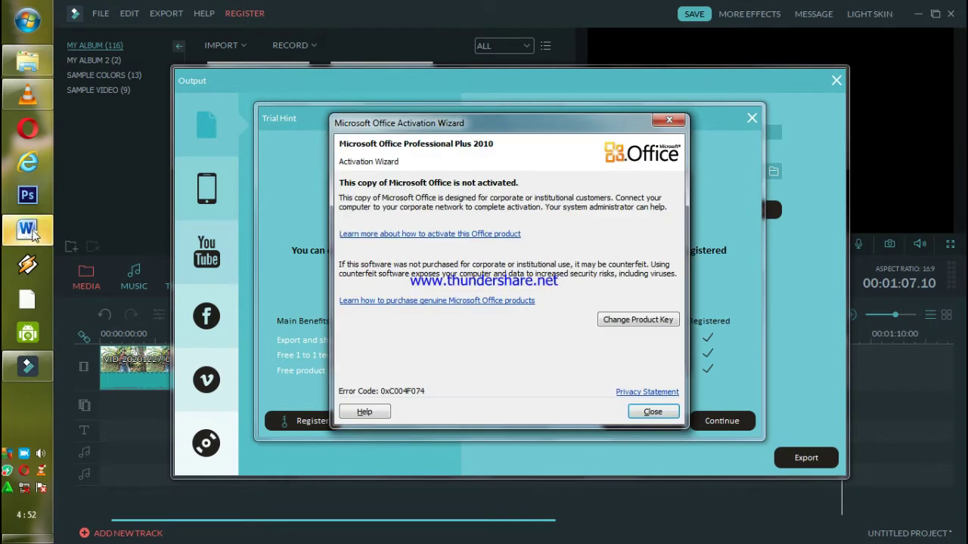
click(652, 412)
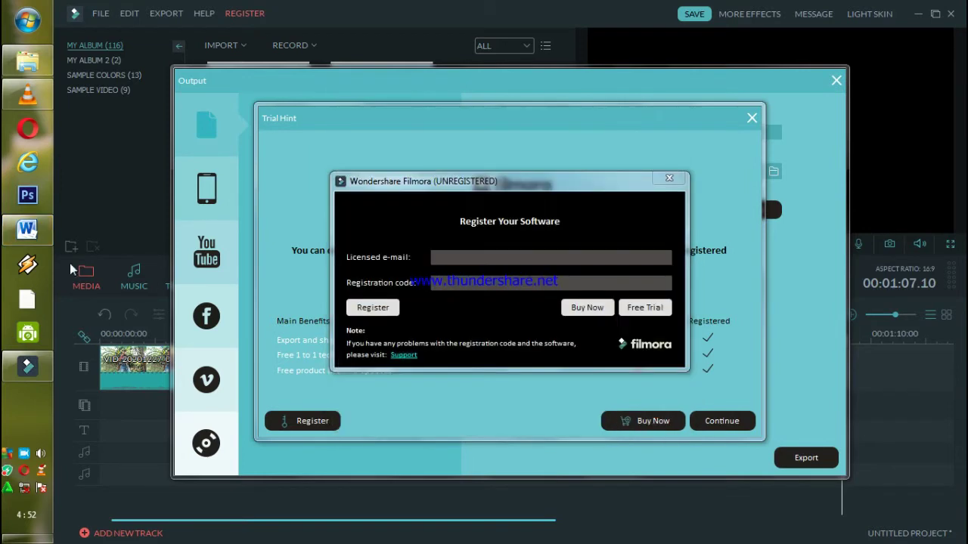
click(30, 232)
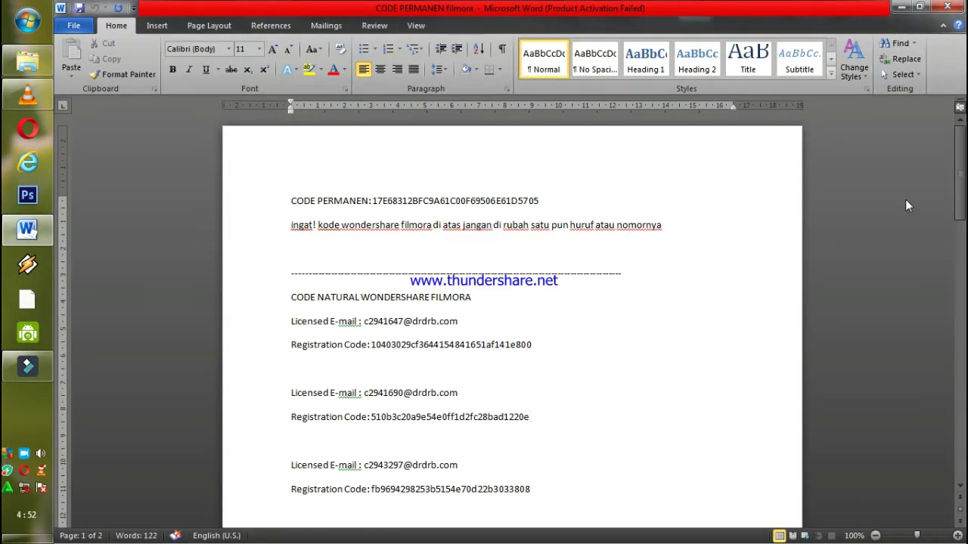
- Copy the first licensed e-mail under CODE NATURAL WONDERSHARE FILMORA and paste it into Filmora's licensed e-mail field
drag(963, 154, 961, 133)
click(363, 320)
drag(359, 320, 393, 322)
click(488, 323)
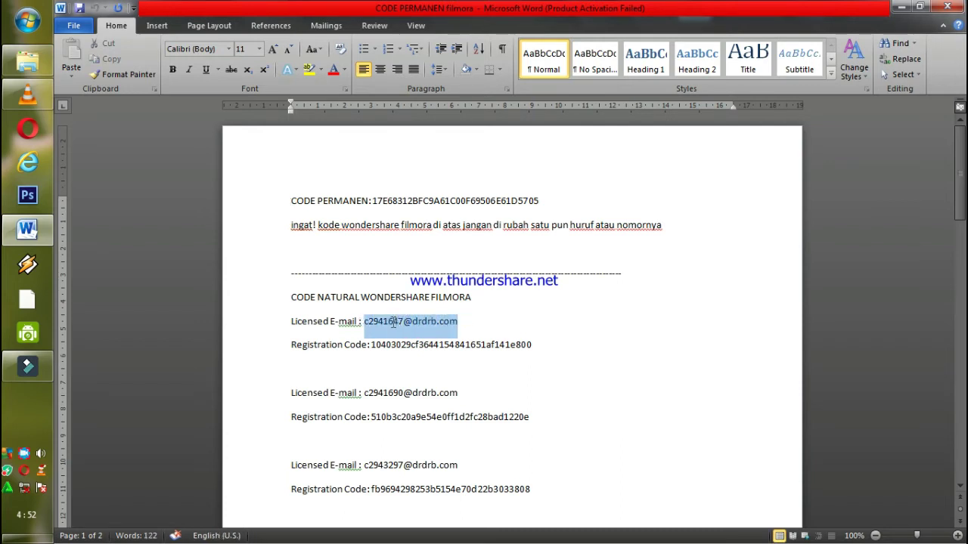
right_click(389, 324)
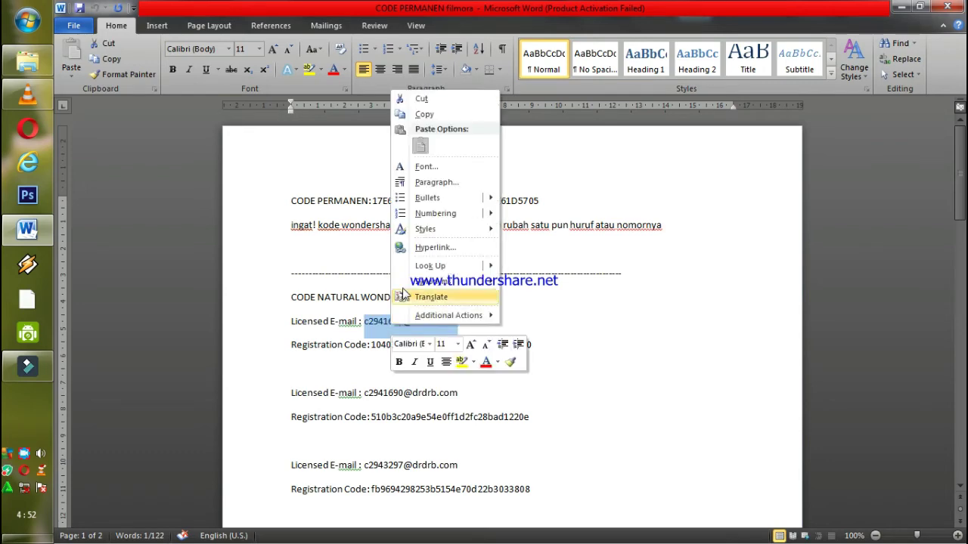
click(424, 114)
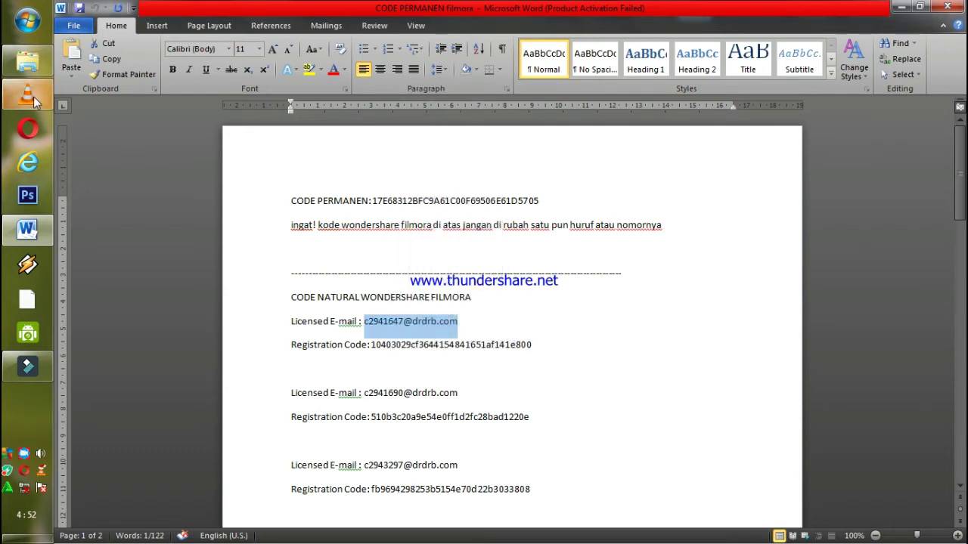
click(42, 368)
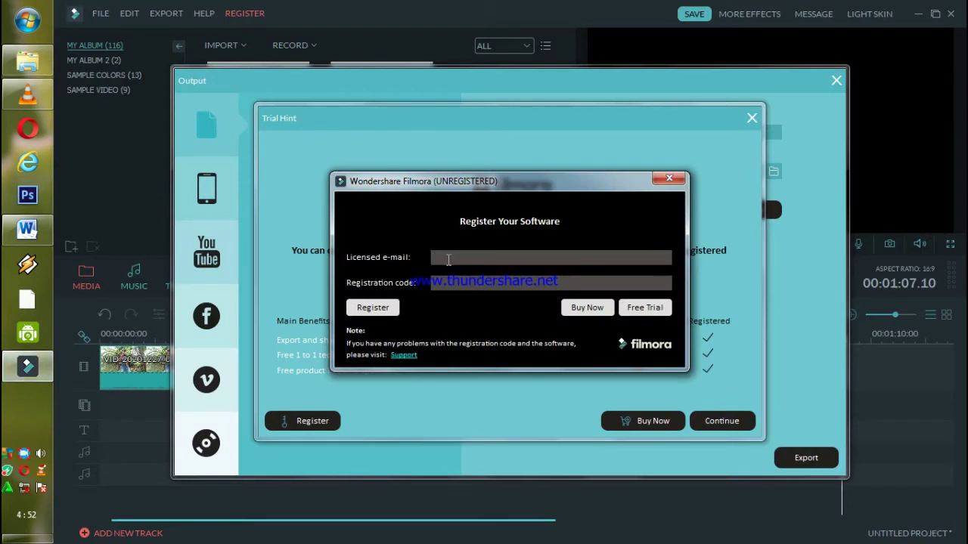
right_click(448, 260)
click(487, 321)
- Copy the matching registration code from the Word document and paste it into Filmora's registration code field
click(19, 236)
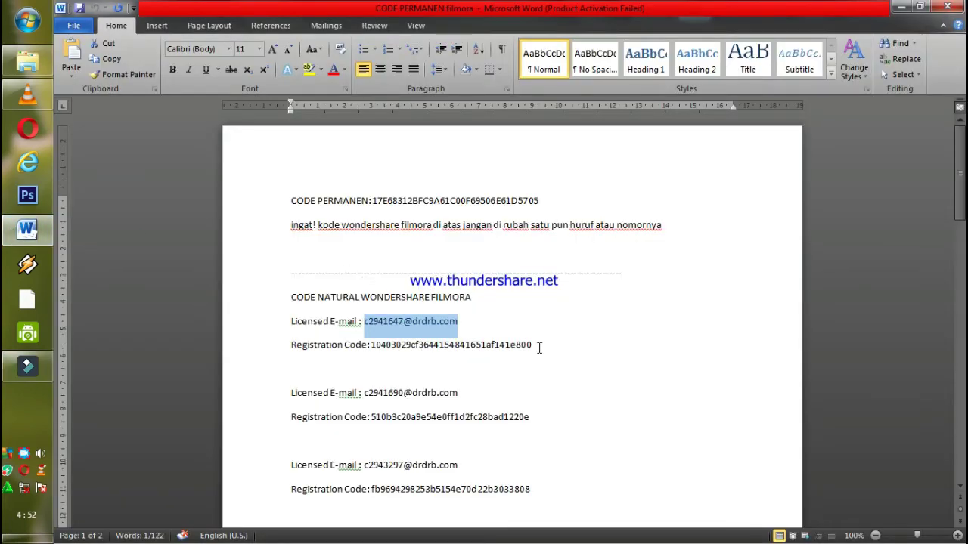
drag(538, 346, 371, 349)
right_click(378, 354)
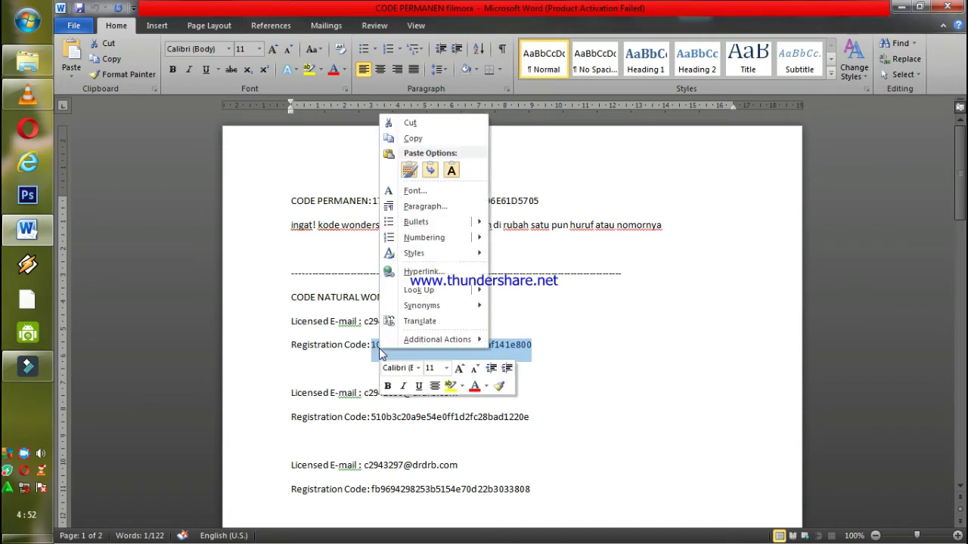
click(412, 139)
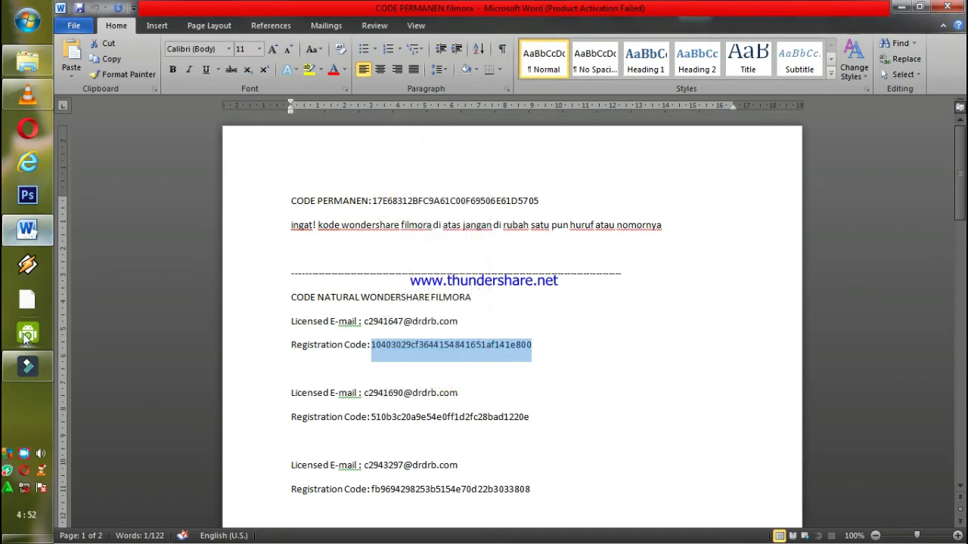
click(27, 366)
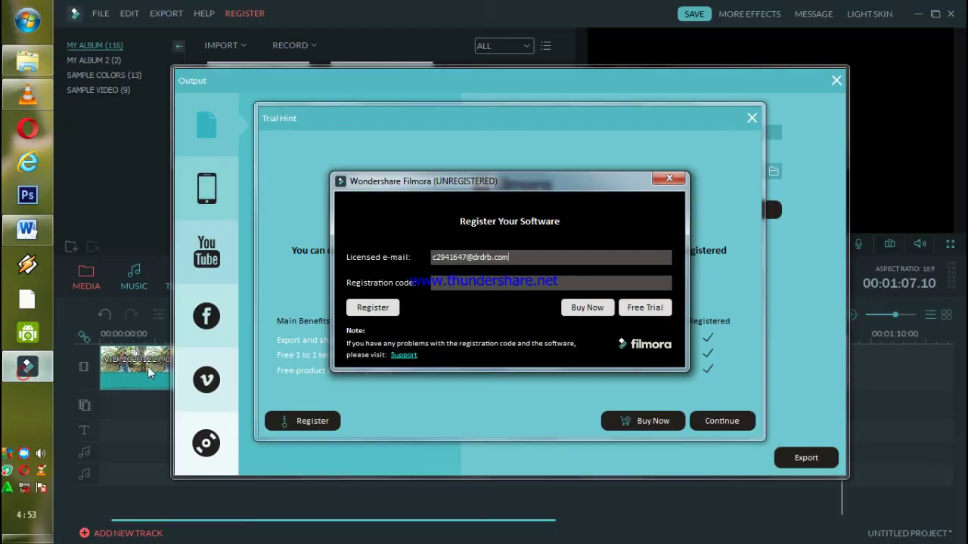
right_click(455, 283)
click(490, 344)
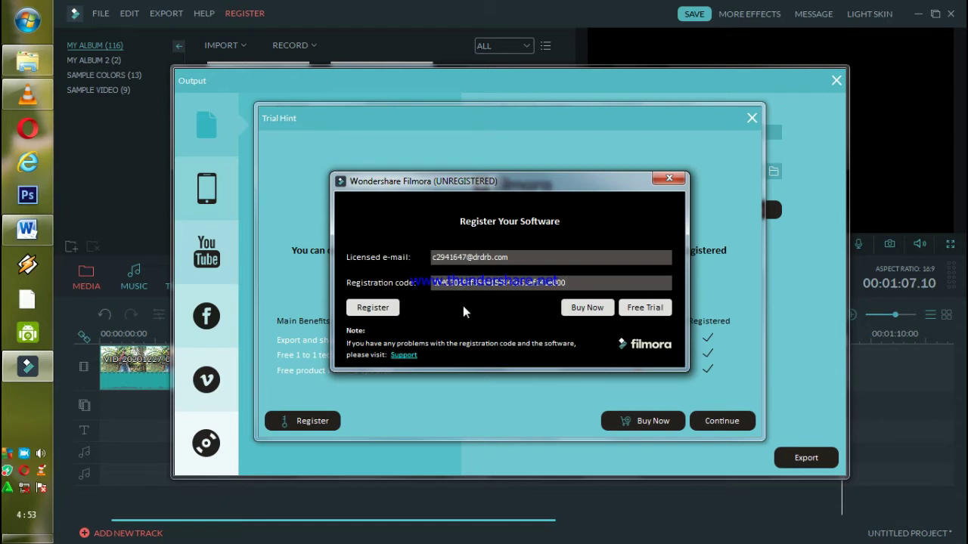
click(513, 260)
text(mm)
key(BackSpace)
key(BackSpace)
key(BackSpace)
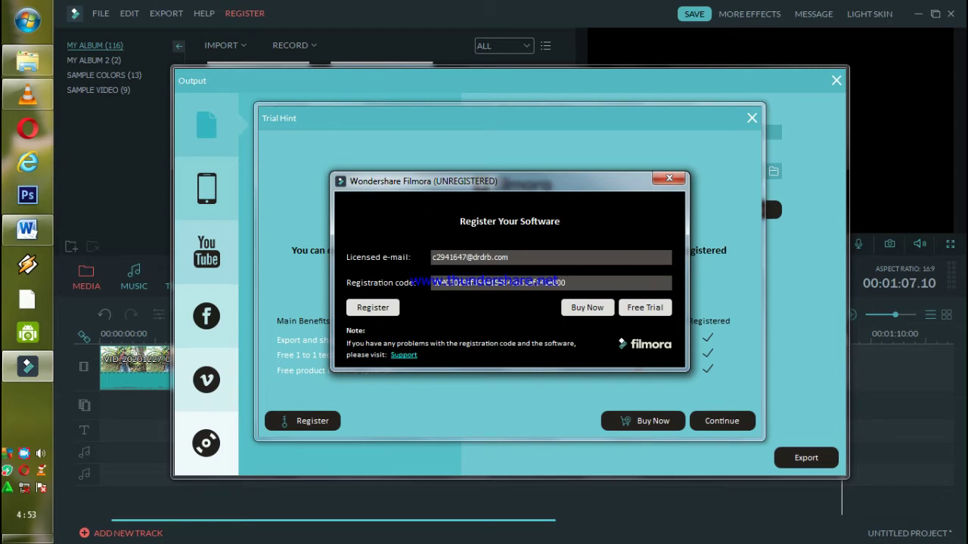
- Submit the Filmora registration, acknowledge the message, and close the browser window that opens
click(367, 308)
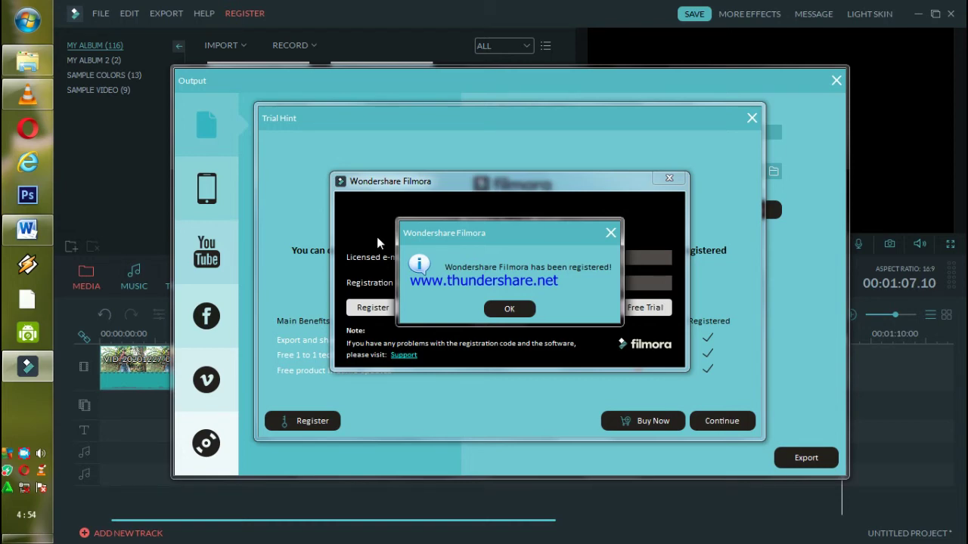
click(512, 311)
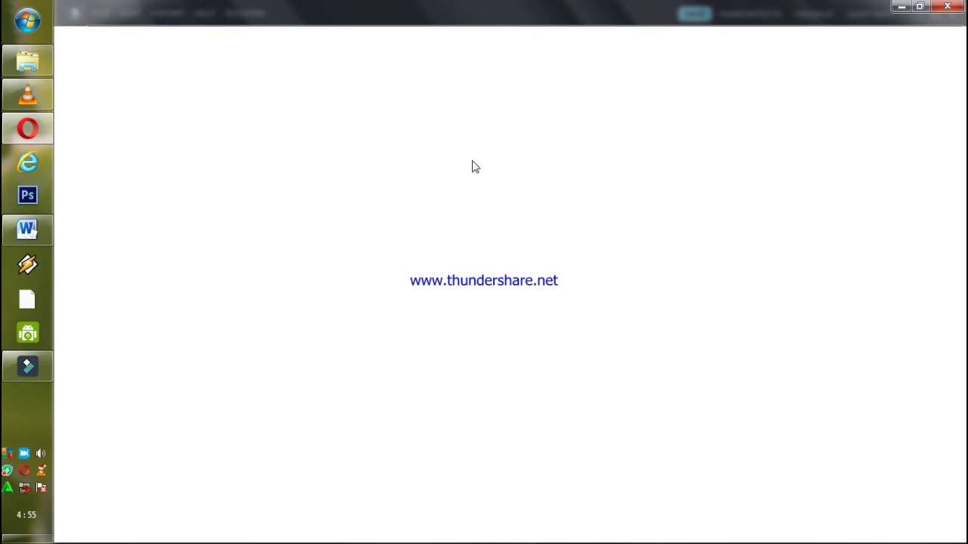
click(949, 6)
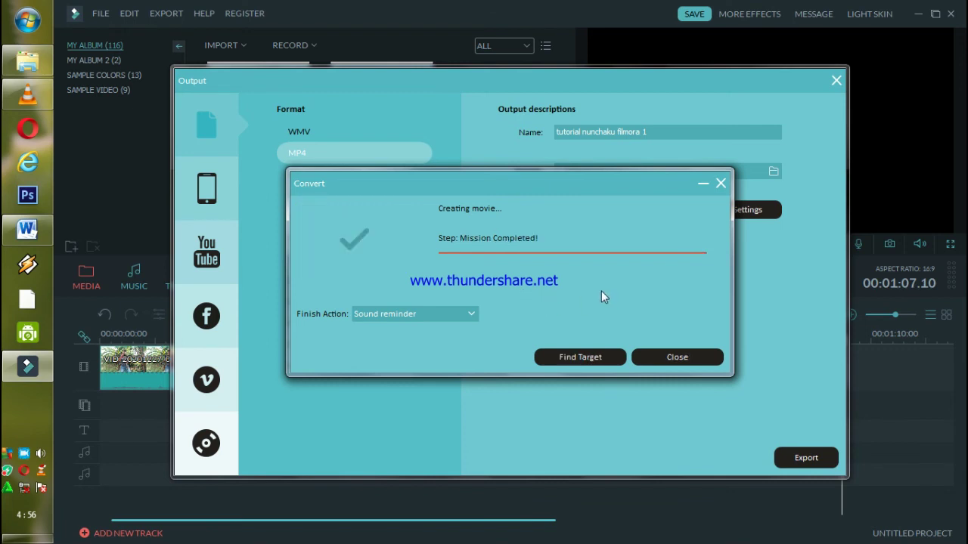
- Close the finished export and the Output dialog, and browse to the Data (D:) drive in Windows Explorer
click(665, 358)
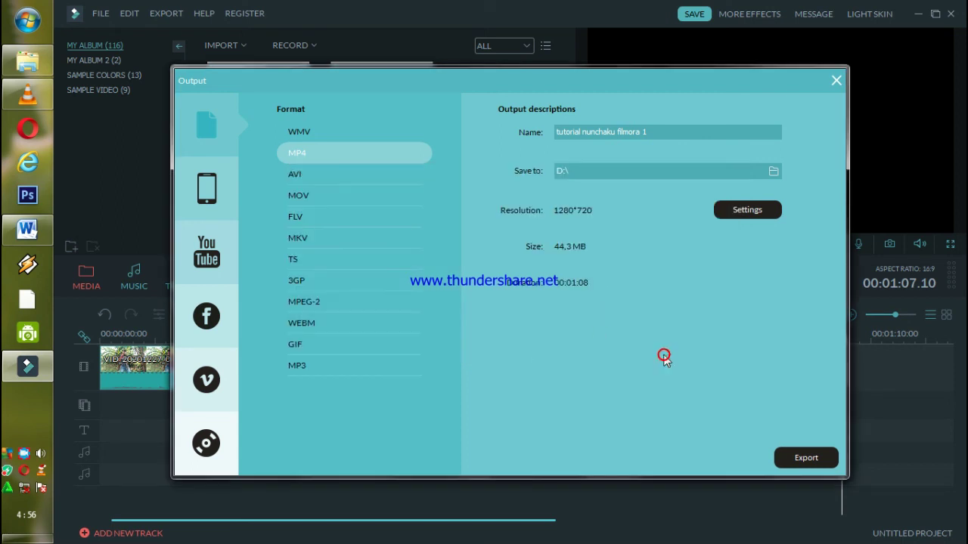
click(836, 79)
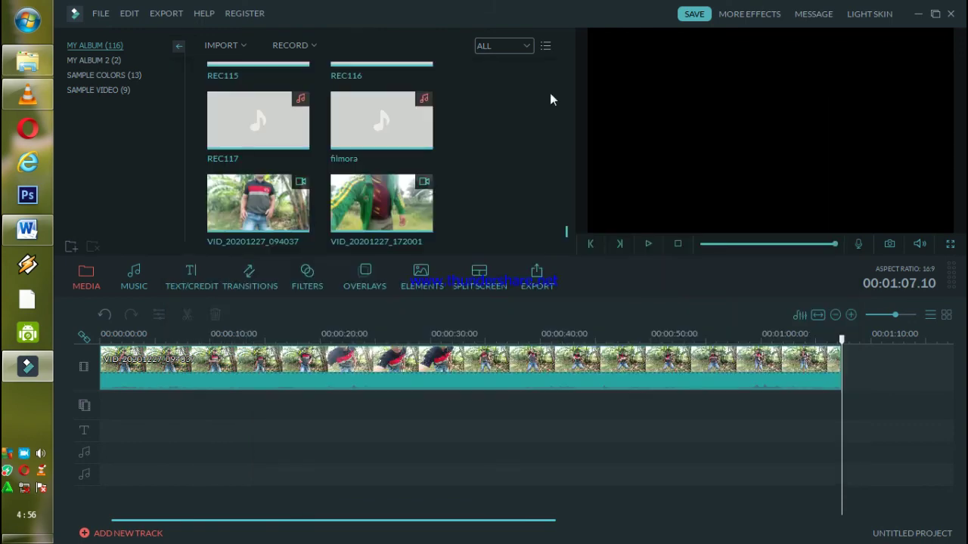
click(29, 61)
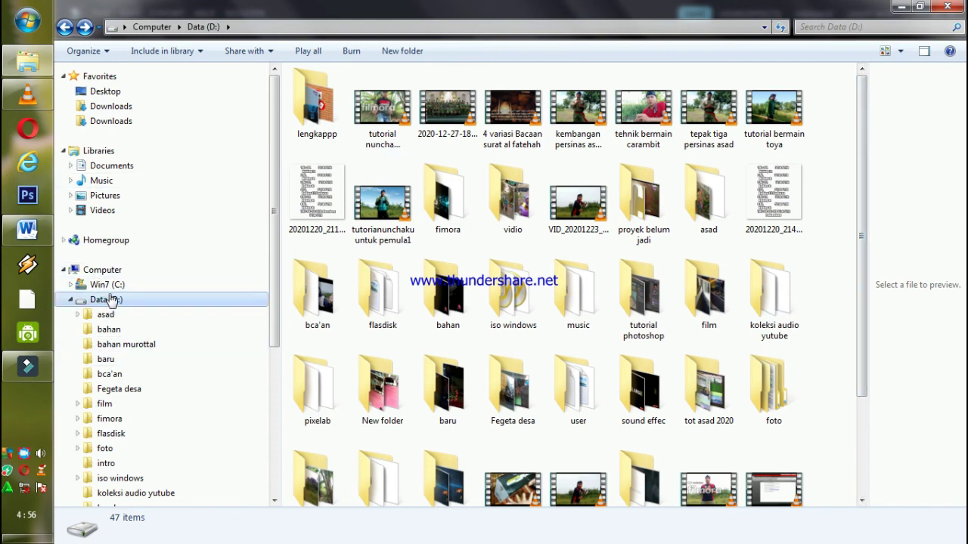
click(104, 272)
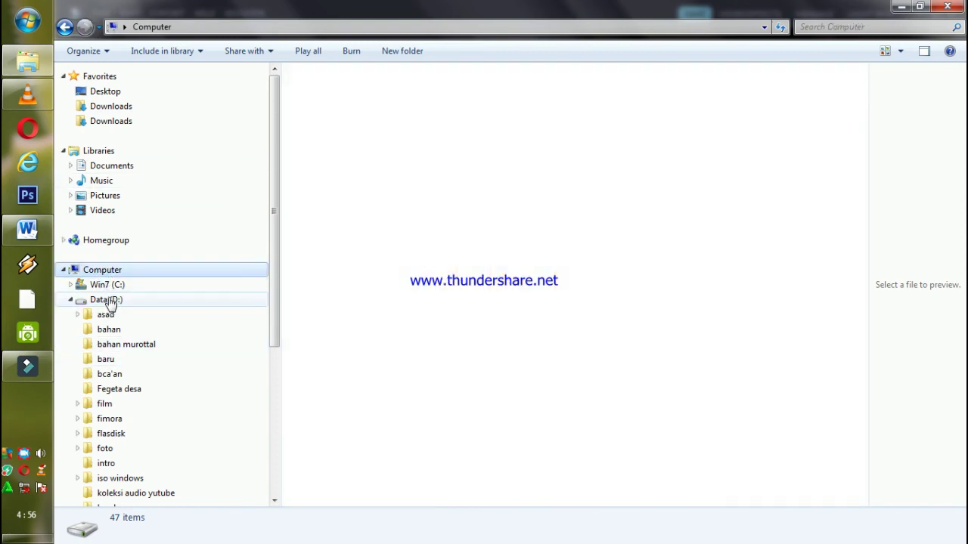
click(108, 300)
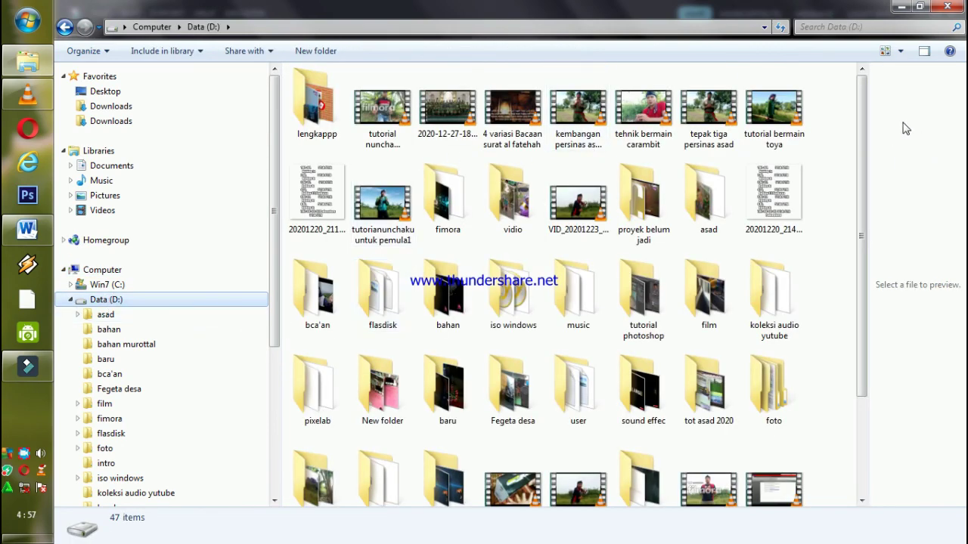
drag(860, 130, 859, 228)
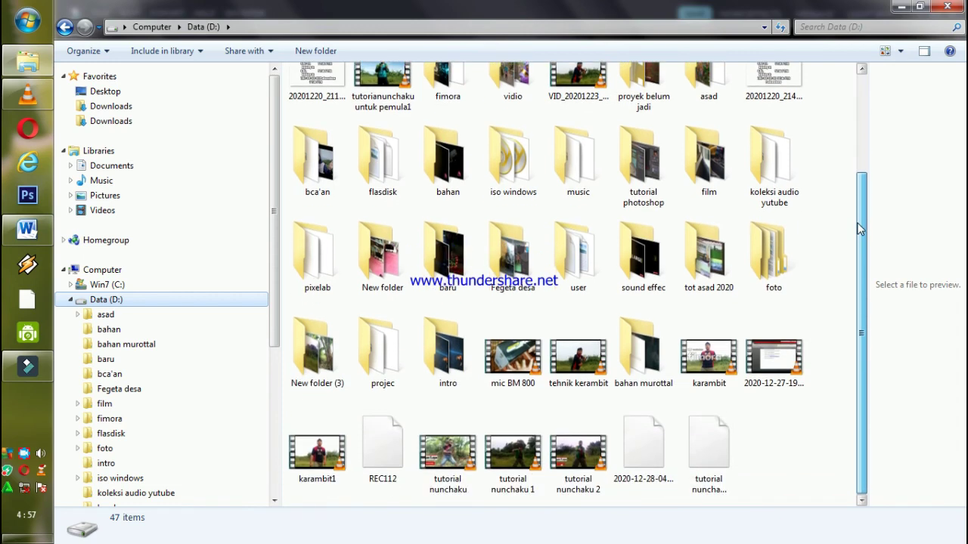
right_click(700, 455)
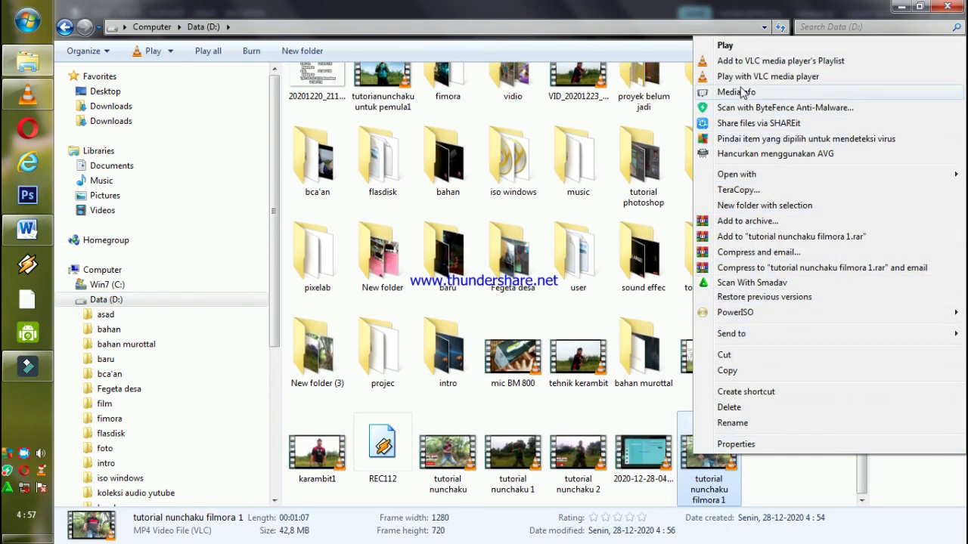
click(726, 407)
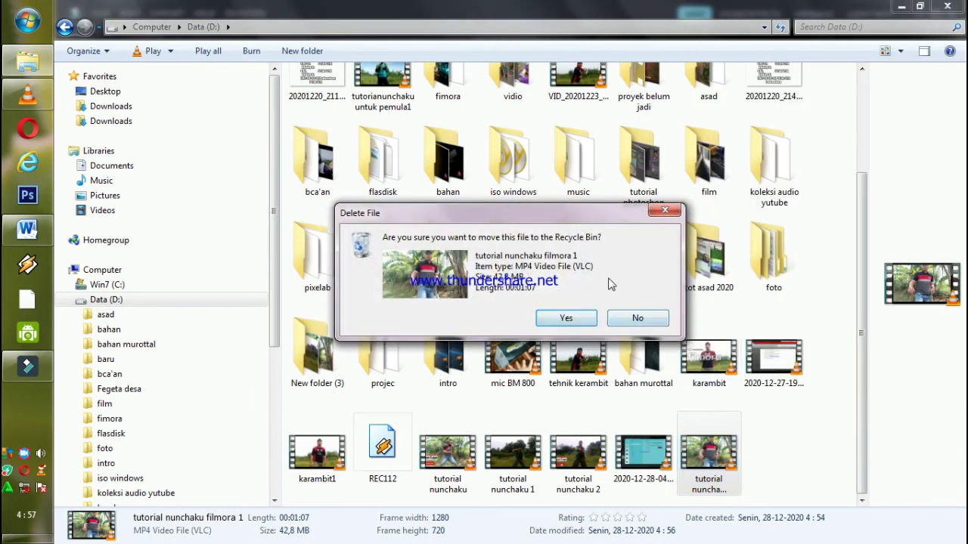
click(667, 209)
- Play the exported video tutorial nunchaku filmora 1 in VLC, pause it after checking for a watermark, and minimize the player
right_click(716, 440)
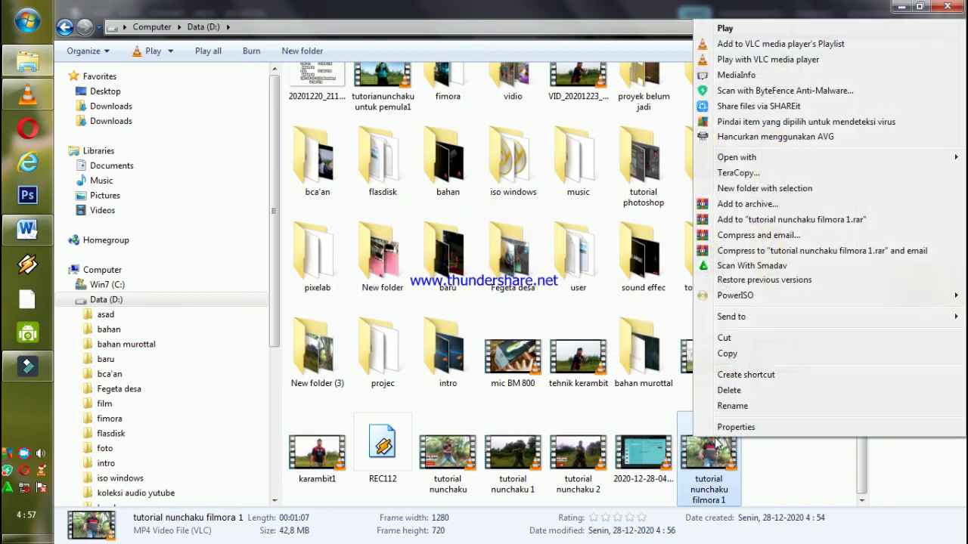
click(719, 29)
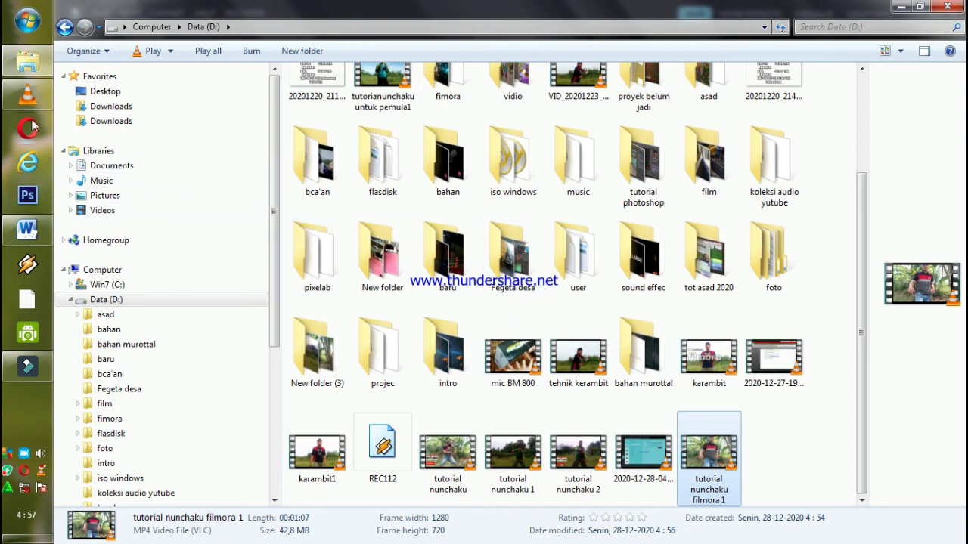
click(29, 97)
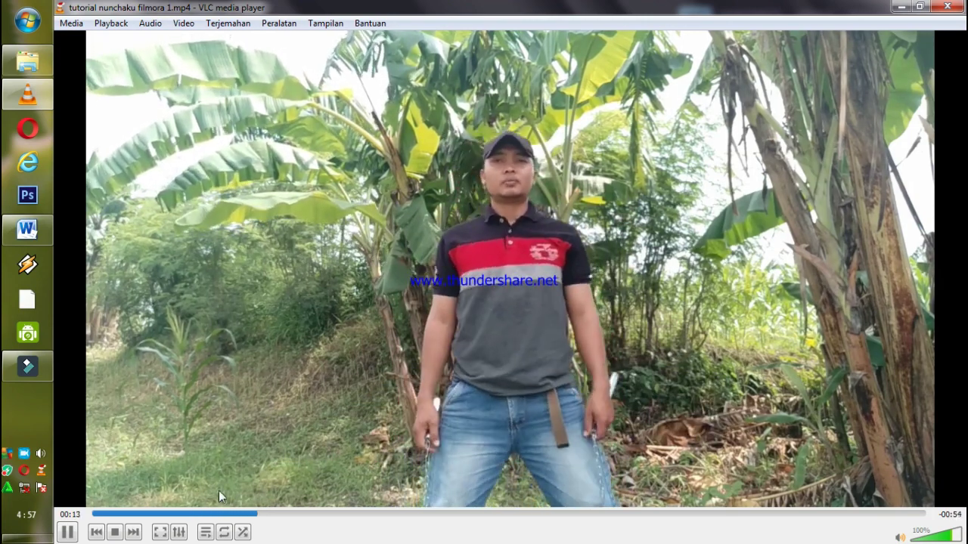
click(68, 533)
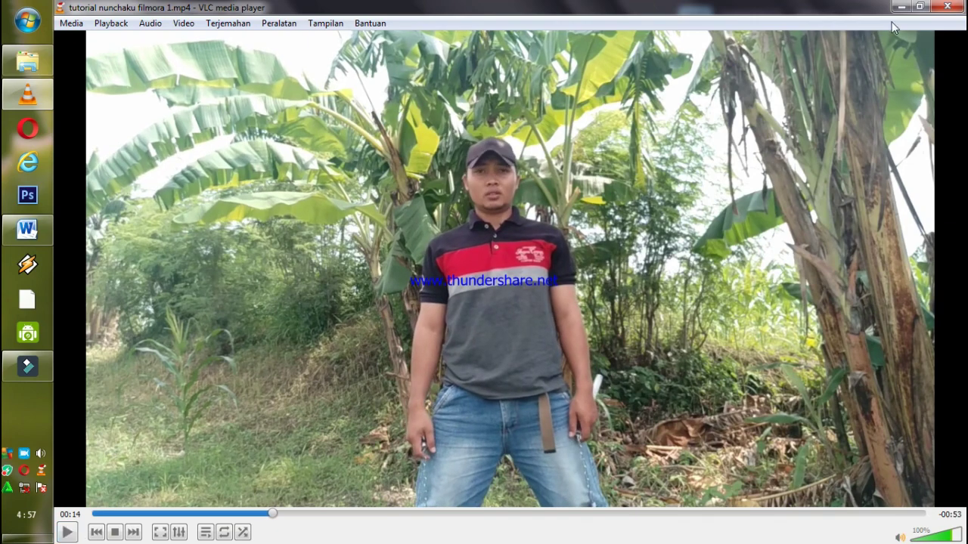
click(899, 6)
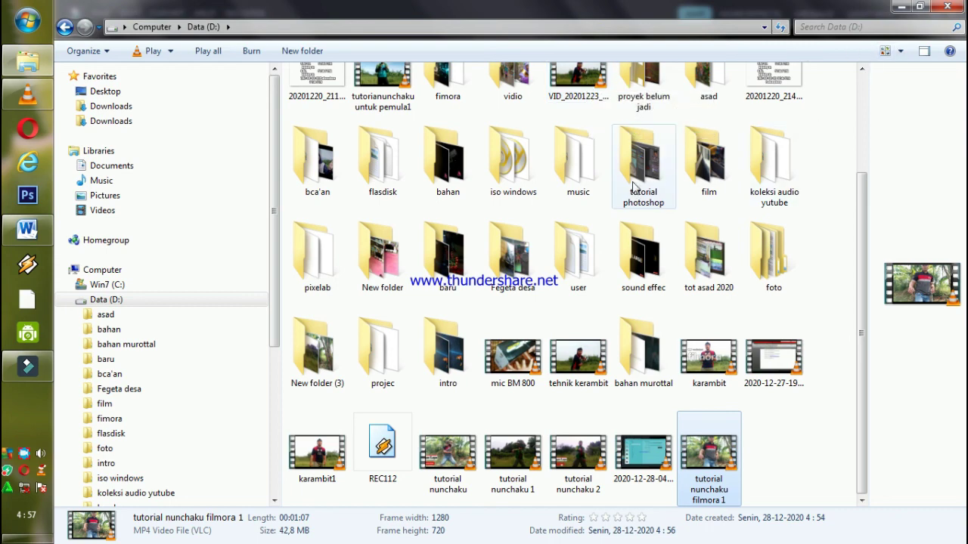
click(23, 456)
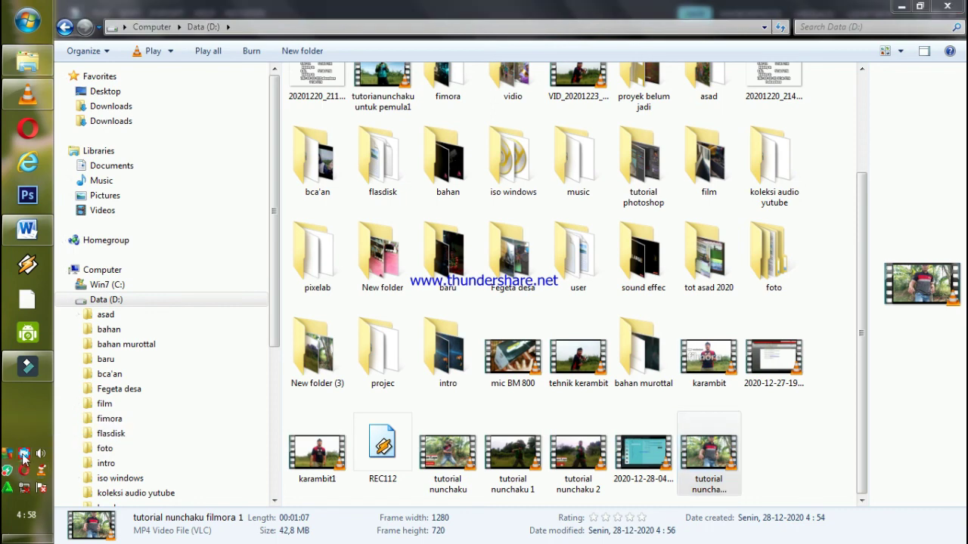